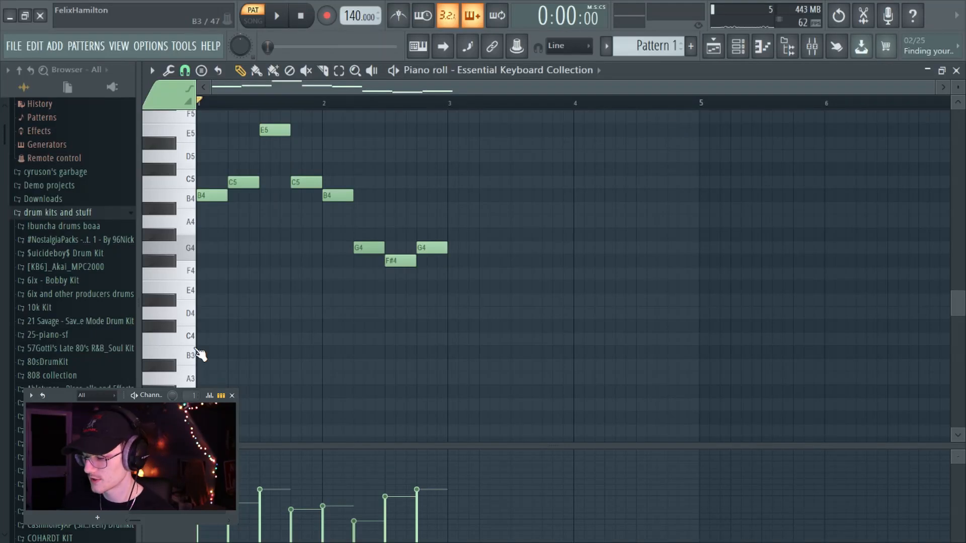
Duplicate the two-bar melody so that it repeats in bars 3 and 4
key(ctrl+b)
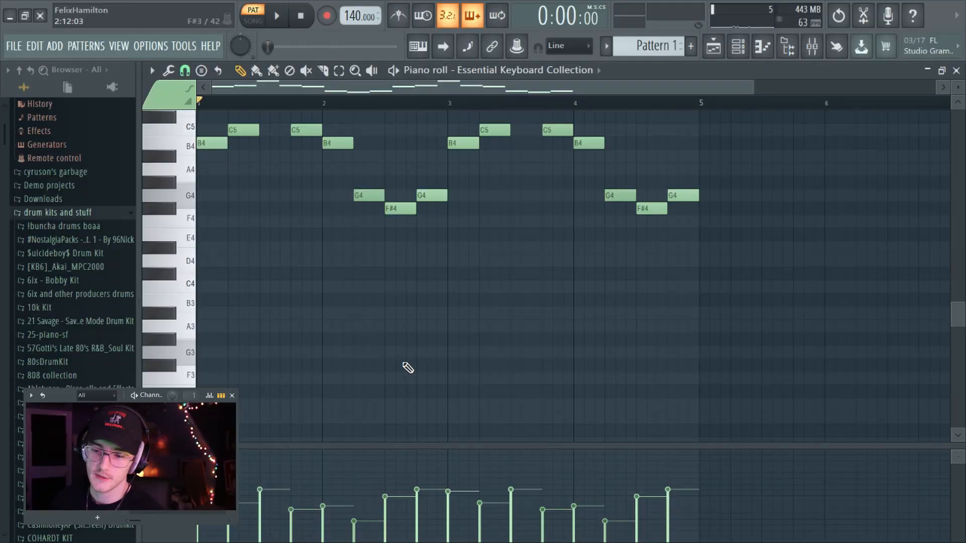
scroll(259, 323, down, 3)
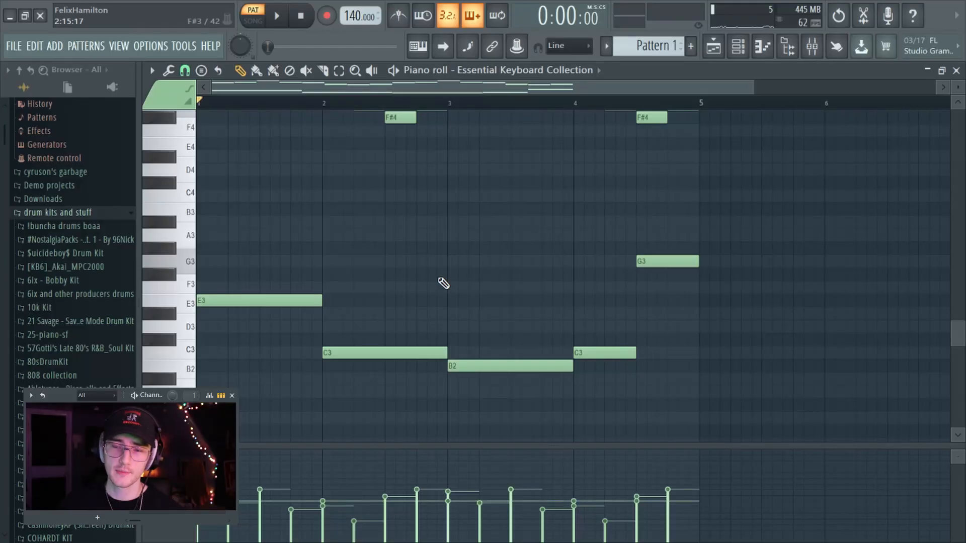
scroll(382, 251, up, 5)
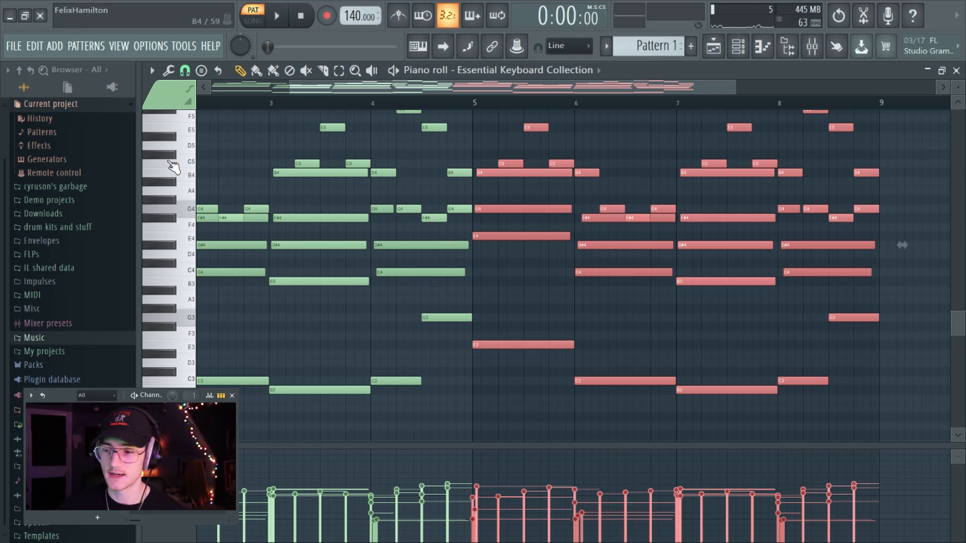
Transpose all notes of the eight-bar melody, chords and bass up by three semitones
scroll(174, 166, up, 4)
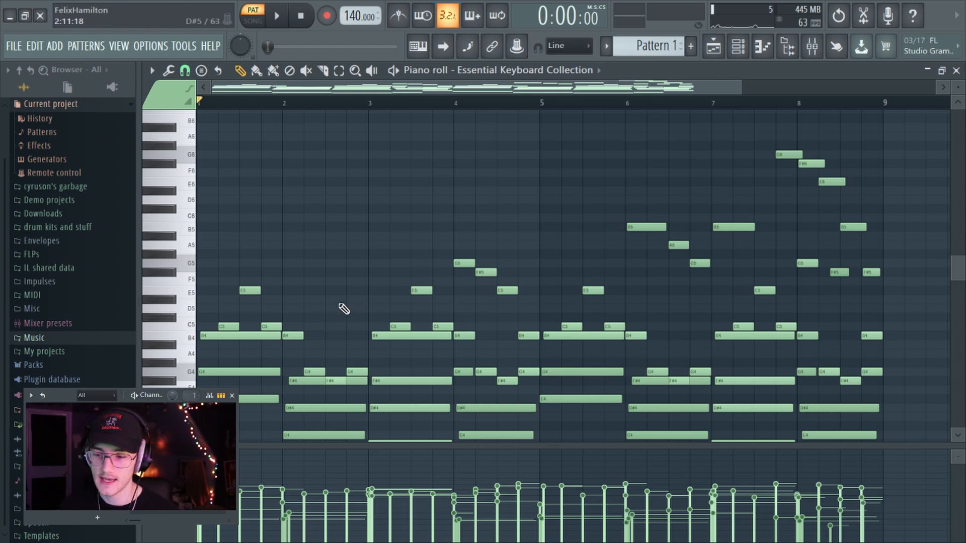
scroll(343, 322, down, 2)
key(Up)
key(Up)
key(Up)
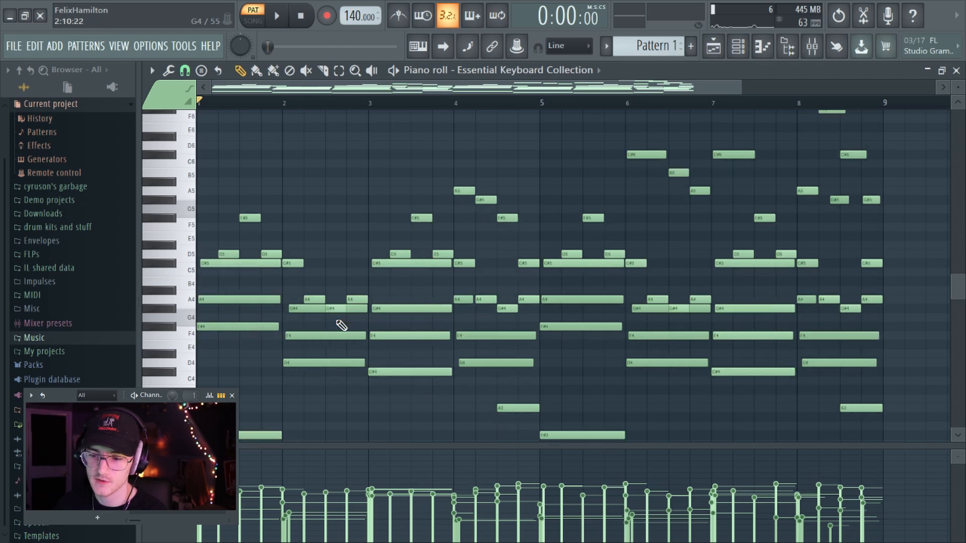
scroll(169, 322, down, 4)
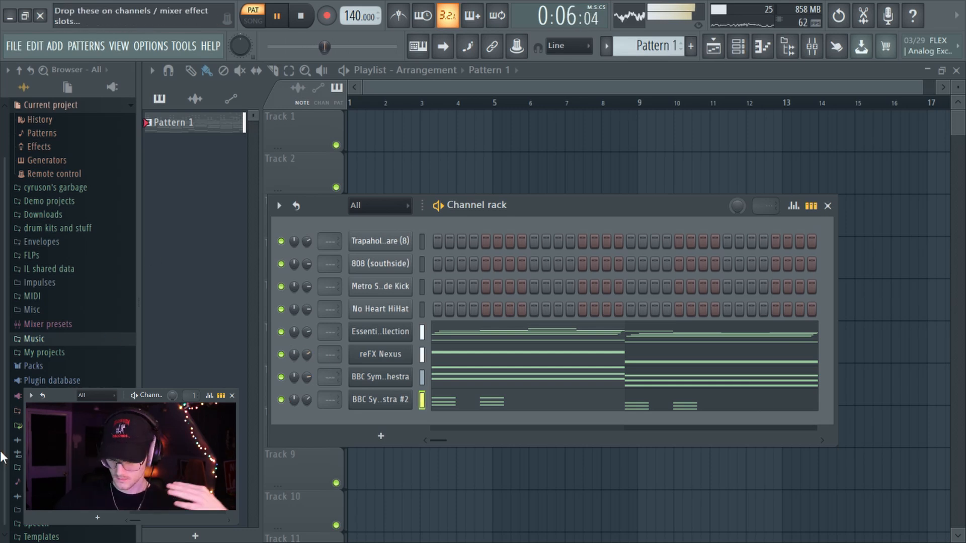
Move the six selected melodic channels to the top of the channel rack and route them to mixer tracks 1 to 6
key(F6)
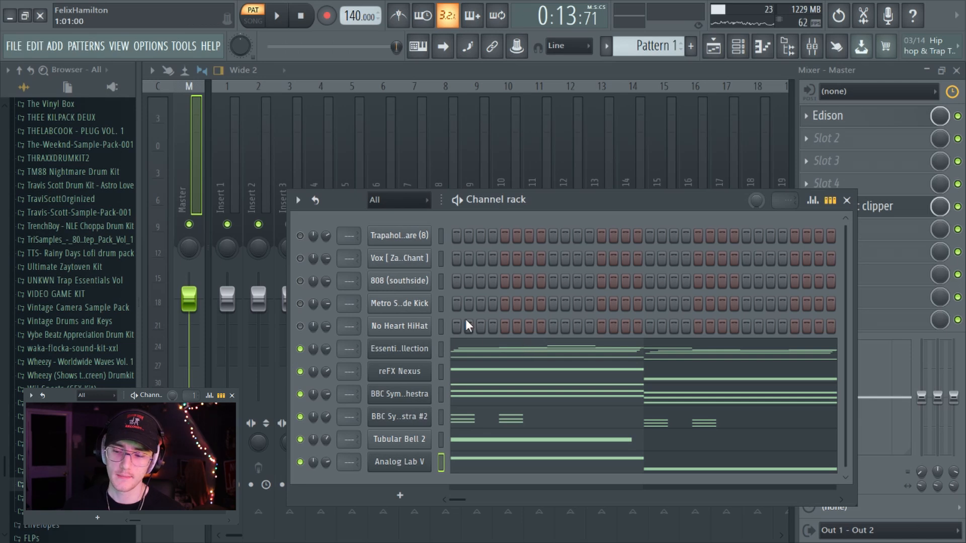
key(space)
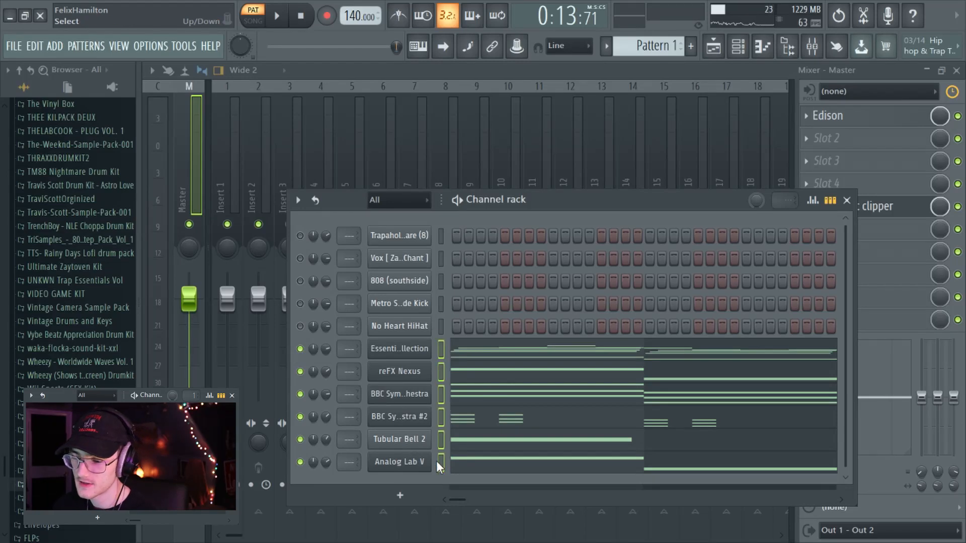
key(alt+Up)
key(alt+Up)
key(alt+Up)
key(alt+Up)
key(alt+Up)
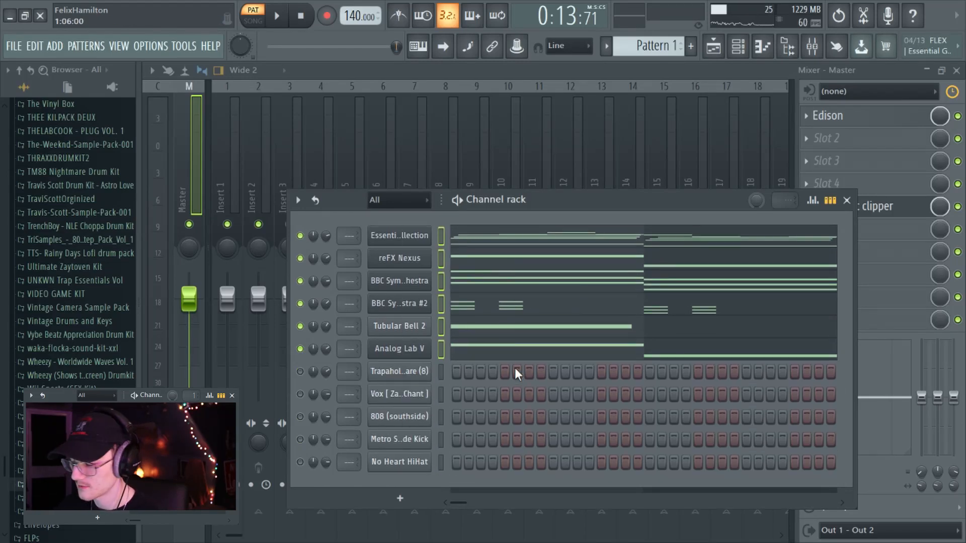
key(ctrl+l)
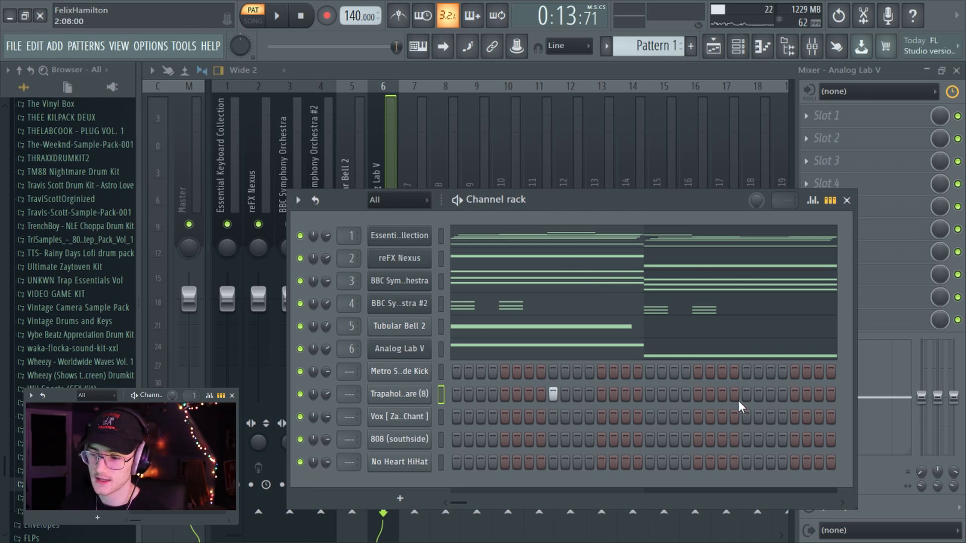
Place Metro Southside Kick hits on steps 1 and 7, finishing with the kick's piano roll closed
click(457, 370)
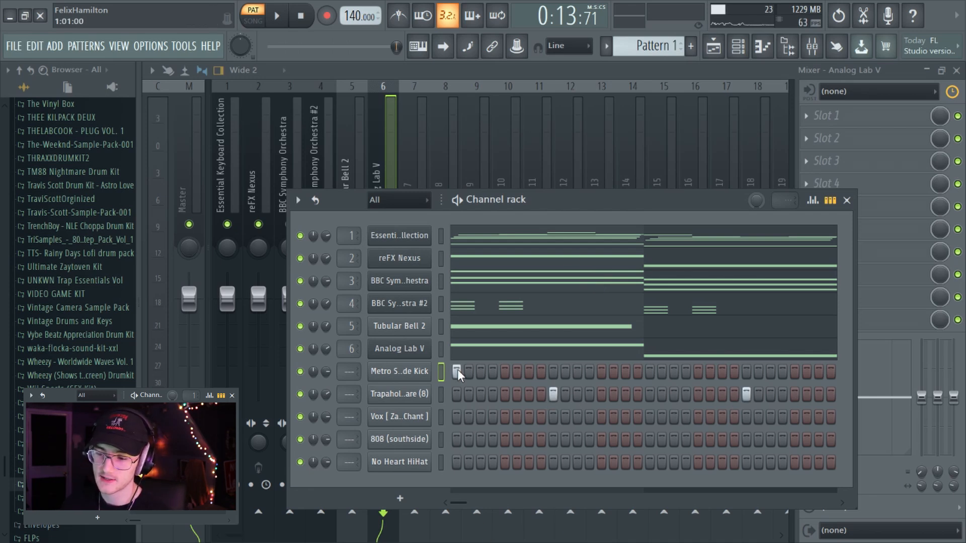
click(529, 371)
key(space)
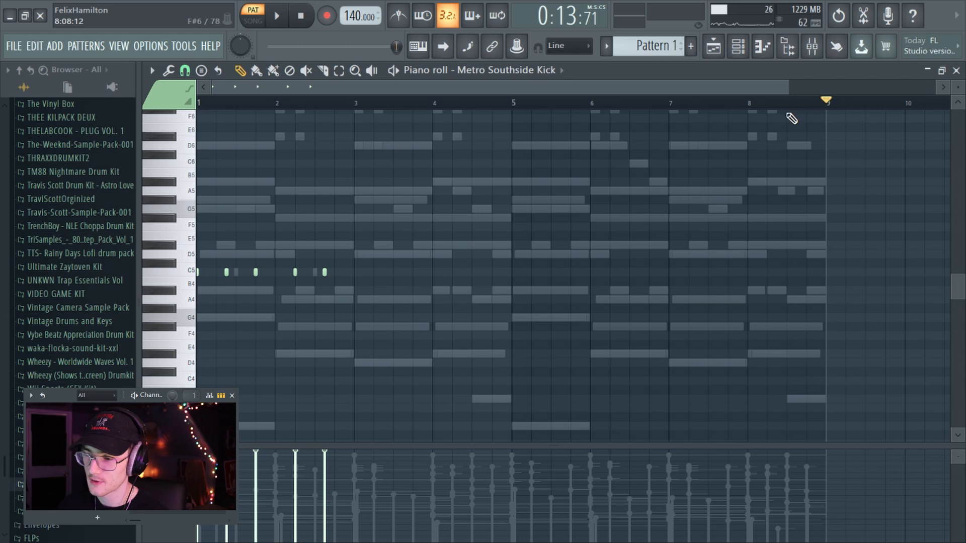
click(957, 70)
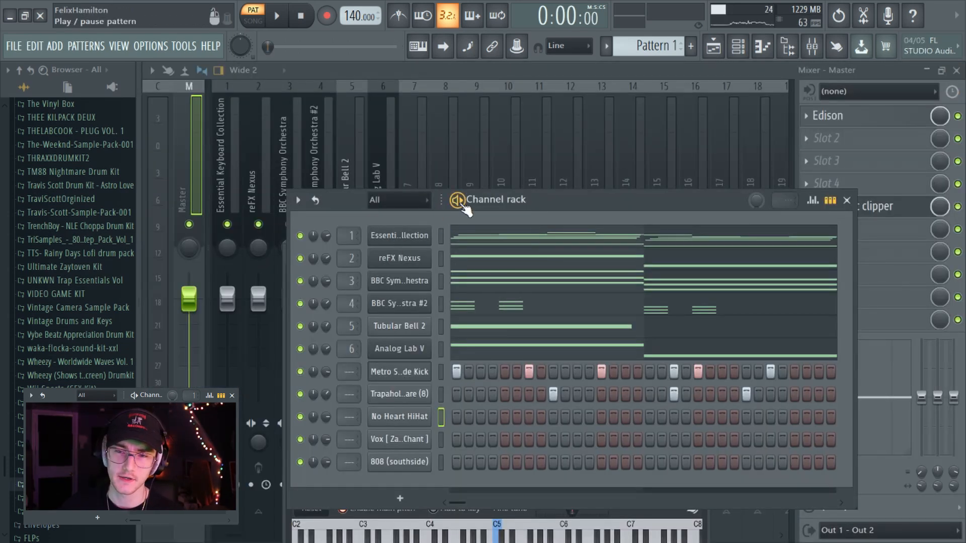
Play back the pattern and fill the No Heart HiHat channel with a hit on every 2 steps
key(space)
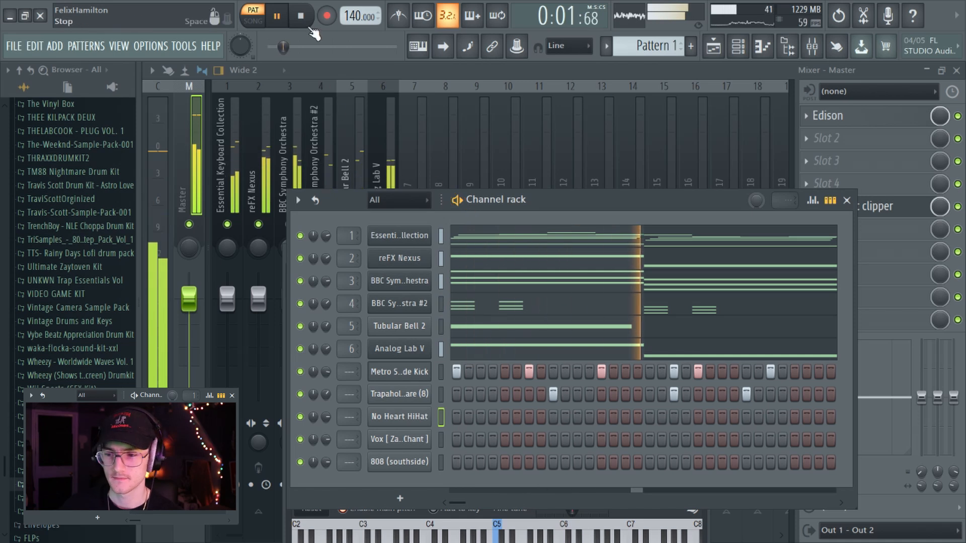
key(space)
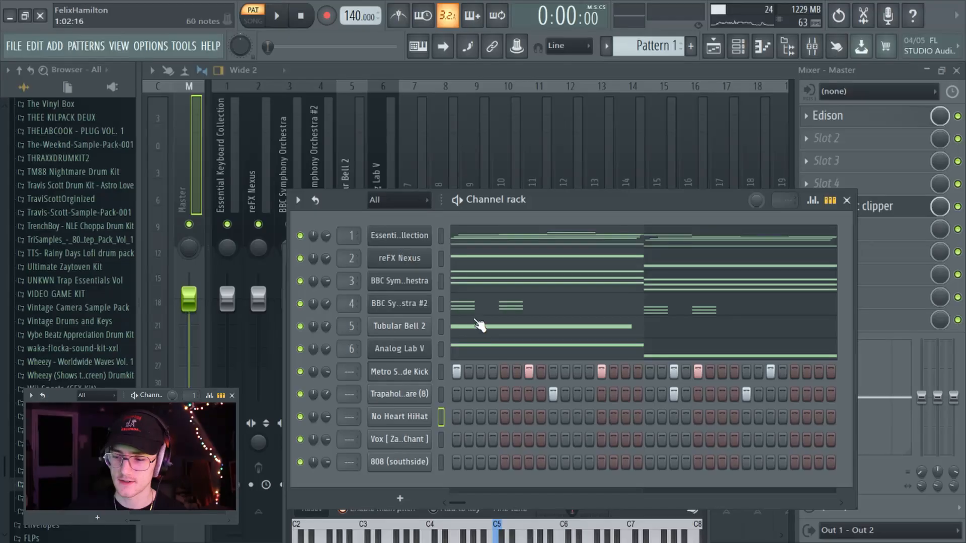
right_click(430, 349)
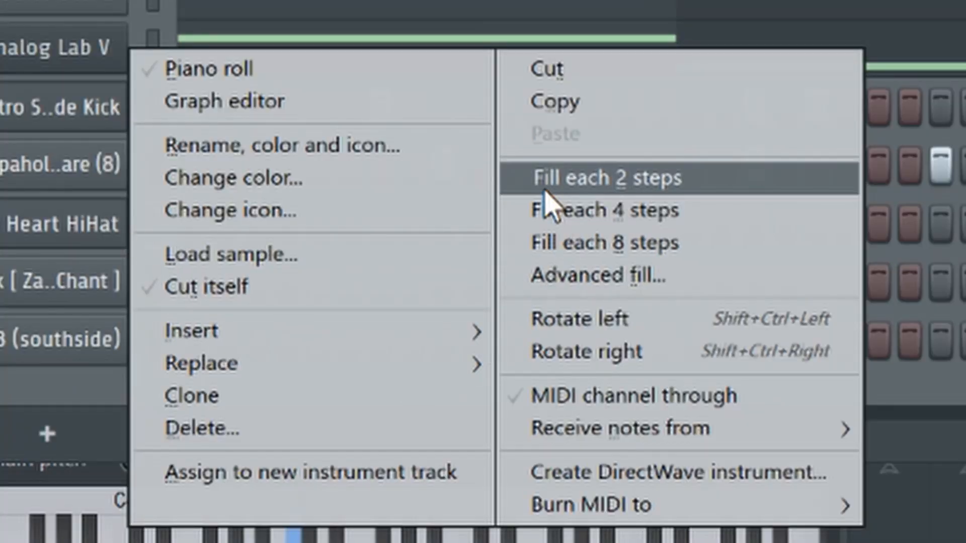
click(544, 189)
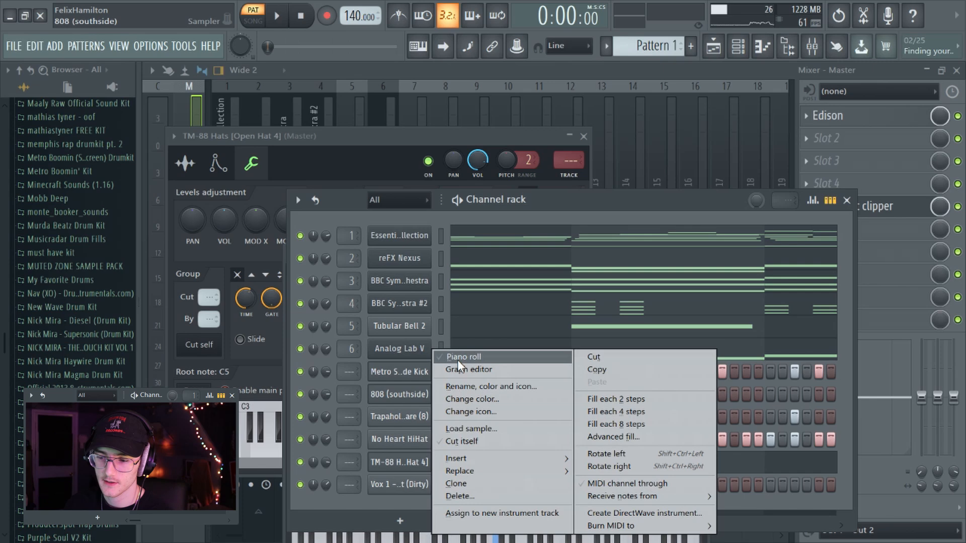
Open the 808 (southside) channel in the piano roll at the lower octaves
click(457, 361)
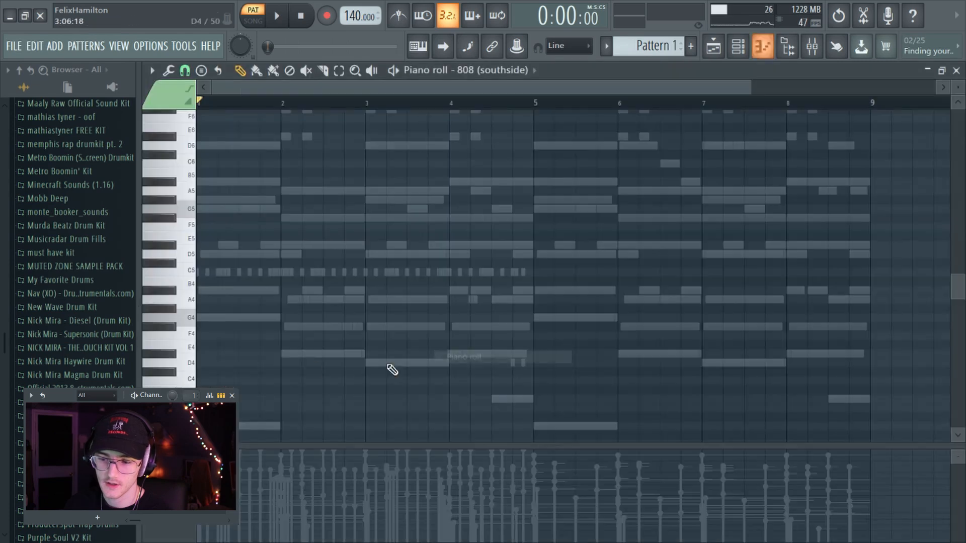
scroll(232, 351, down, 3)
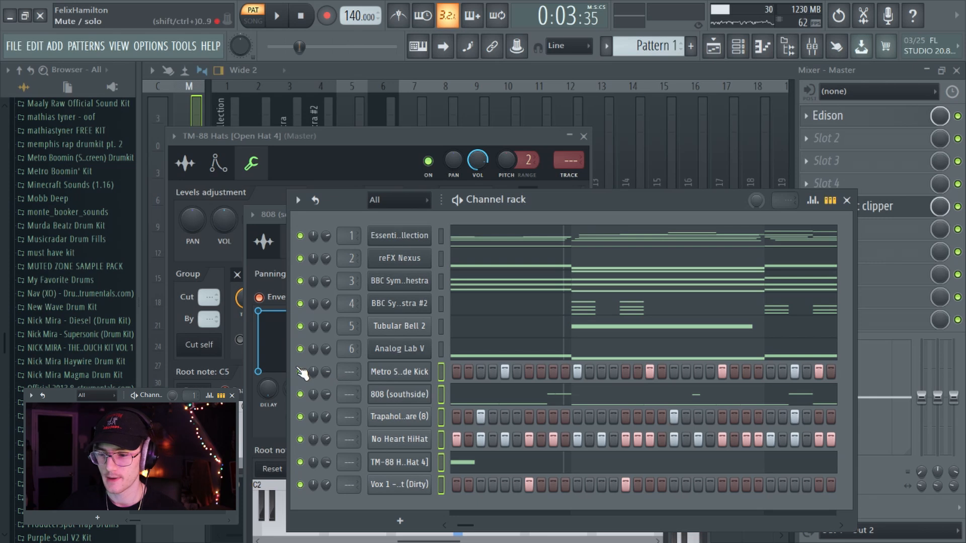
Solo the six selected drum and vox channels and play them back without the melodic channels
right_click(301, 371)
click(316, 328)
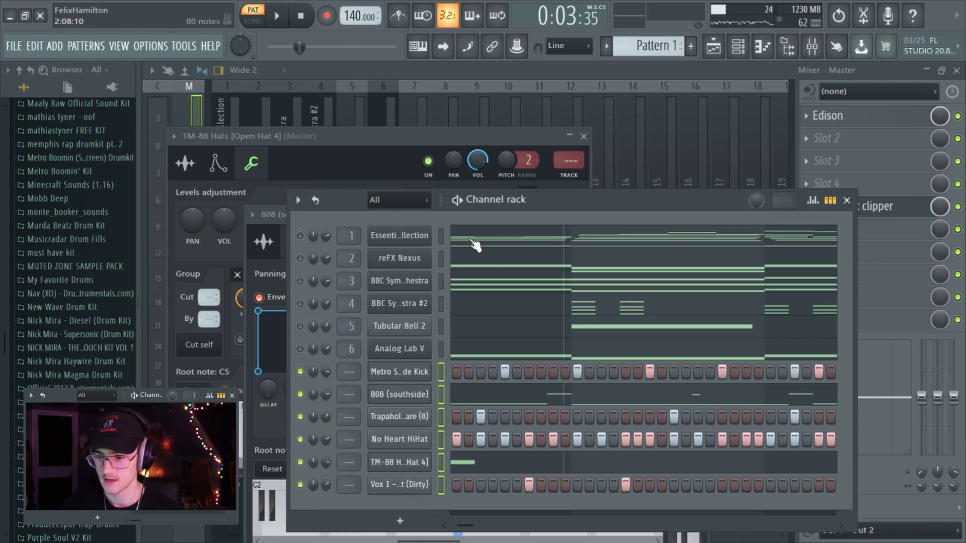
key(space)
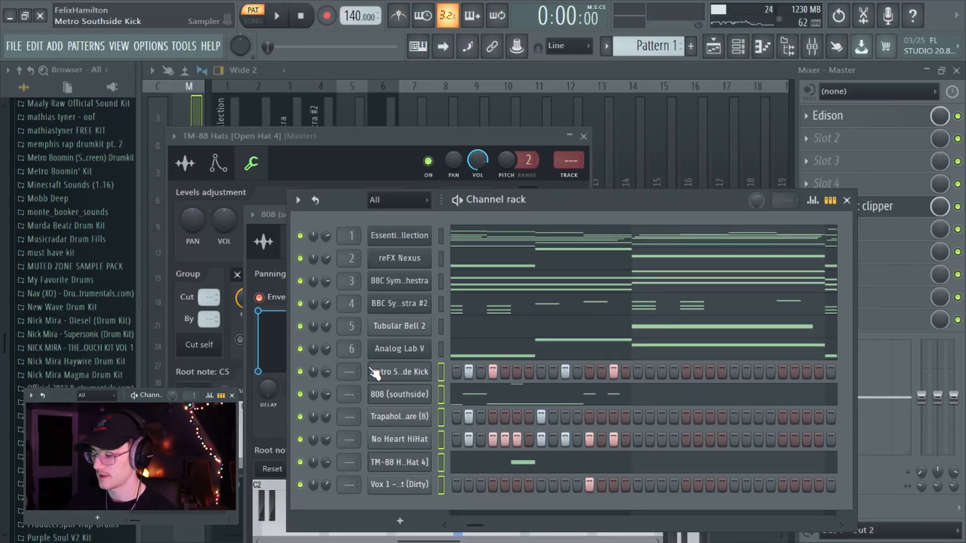
Show the mixer and check its routed tracks, from Vox 1 - Chant (Dirty) back to Tubular Bell 2
key(F9)
click(572, 140)
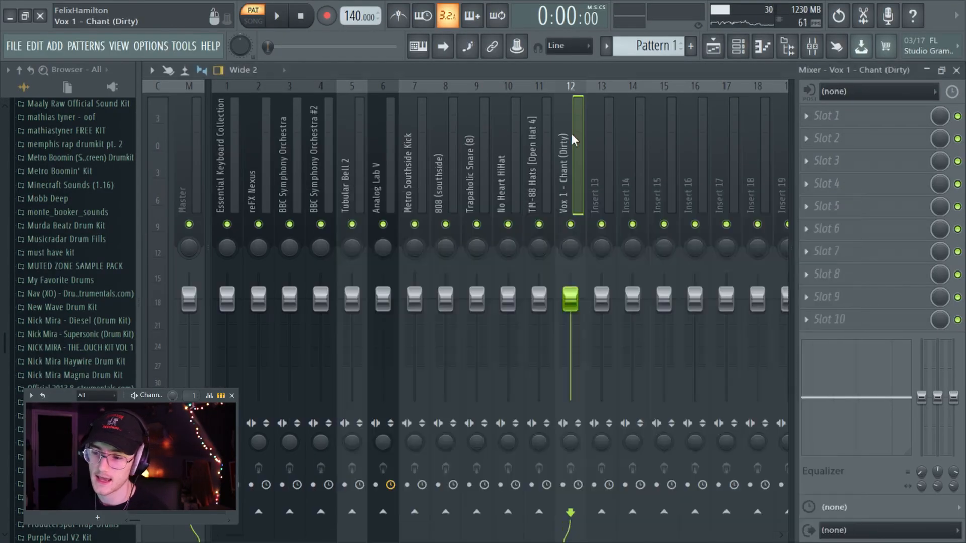
click(477, 151)
click(393, 163)
click(354, 156)
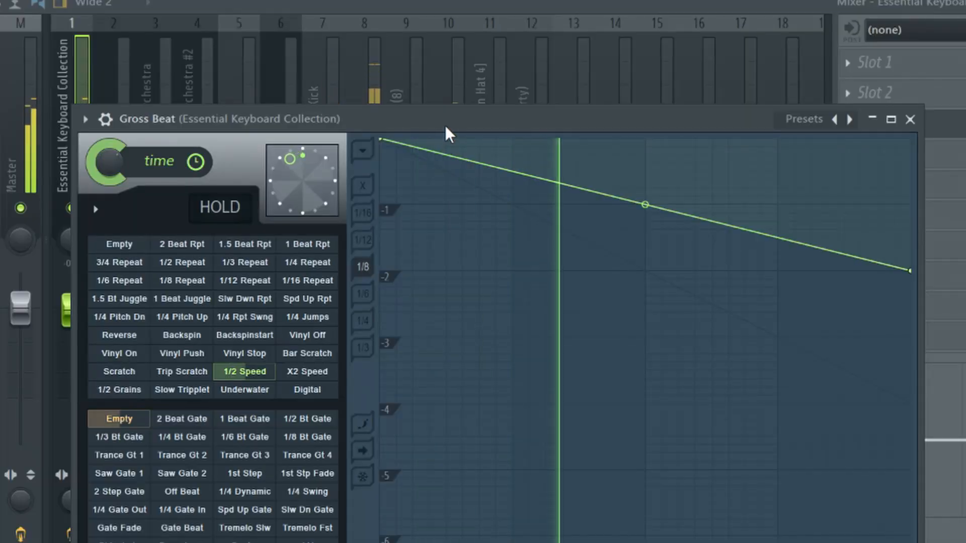
In Fruity Parametric EQ 2, raise the low cut on Essential Keyboard Collection and reFX Nexus and lower the high cut on BBC Symphony Orchestra
drag(445, 125, 454, 92)
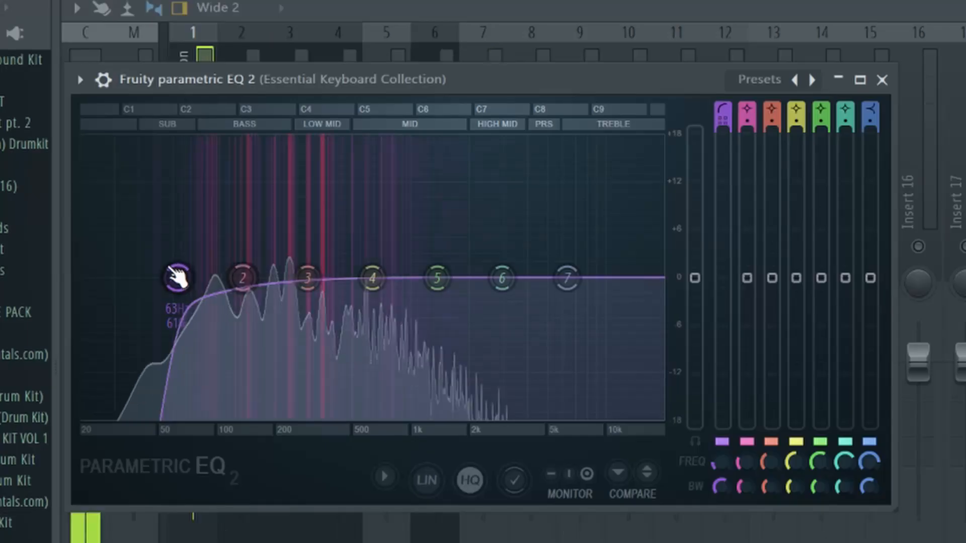
drag(177, 276, 232, 277)
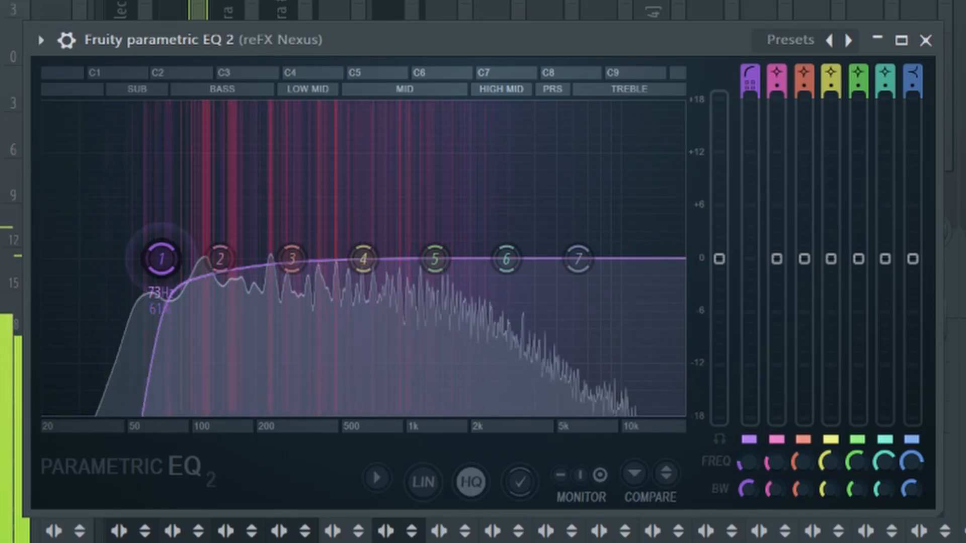
drag(162, 259, 209, 259)
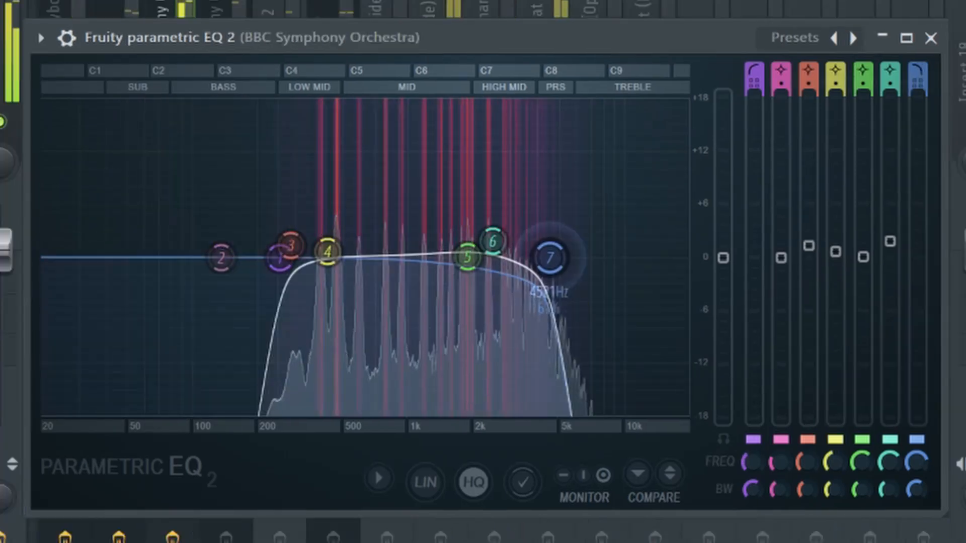
drag(550, 255, 500, 254)
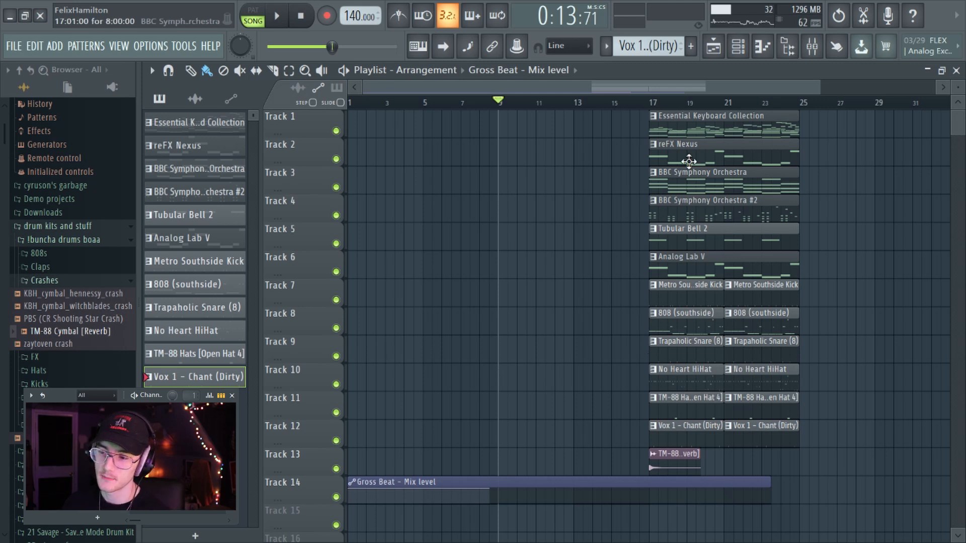
Place an Essential Keyboard Collection clip at bar 1 on Track 1 and bend the falling Gross Beat - Mix level automation upward
click(684, 126)
click(352, 121)
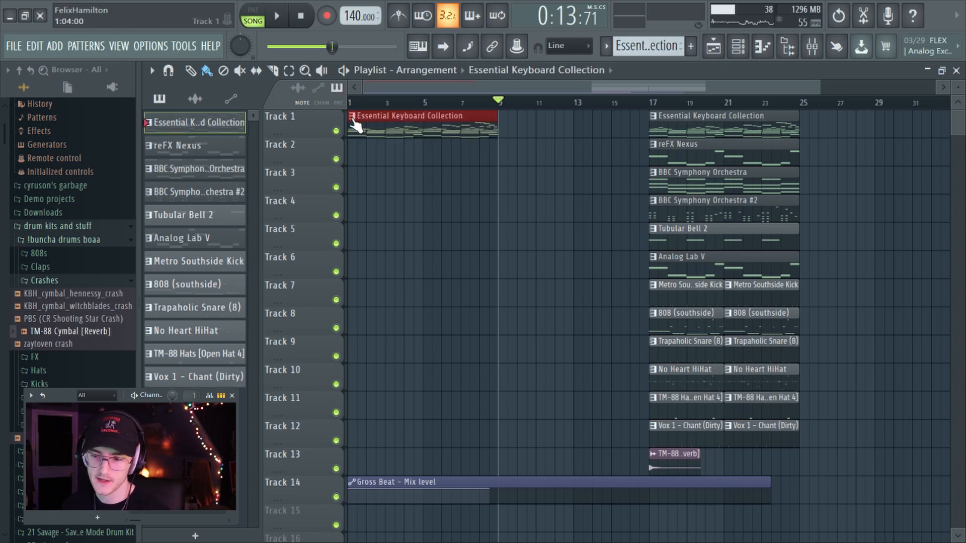
drag(394, 104, 350, 104)
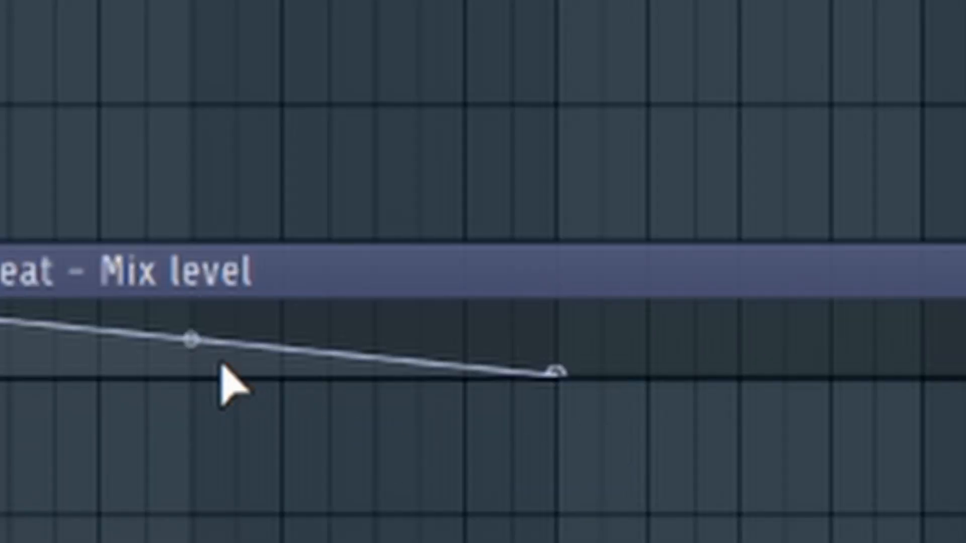
drag(427, 494, 427, 485)
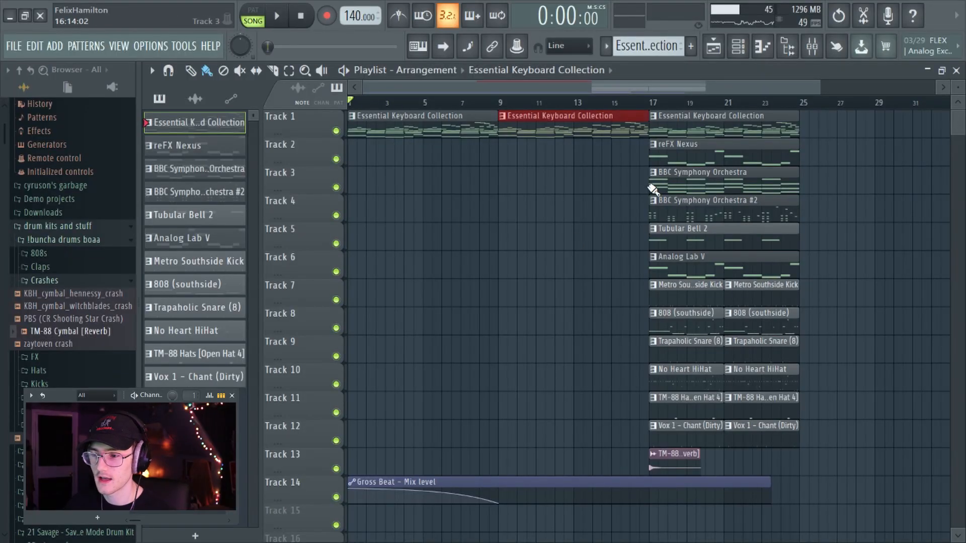
Copy the BBC Symphony Orchestra and Tubular Bell 2 clips to bar 9 on their tracks
click(651, 187)
click(509, 180)
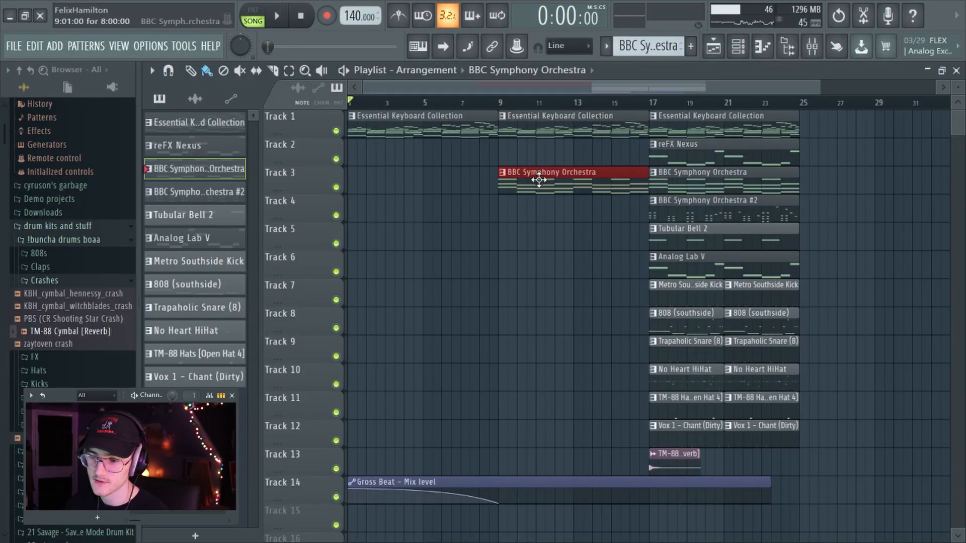
click(656, 242)
click(507, 246)
Place a TM-88 Cymbal [Reverb] clip at bar 9 on Track 13 and set the playback position to bar 9
click(654, 463)
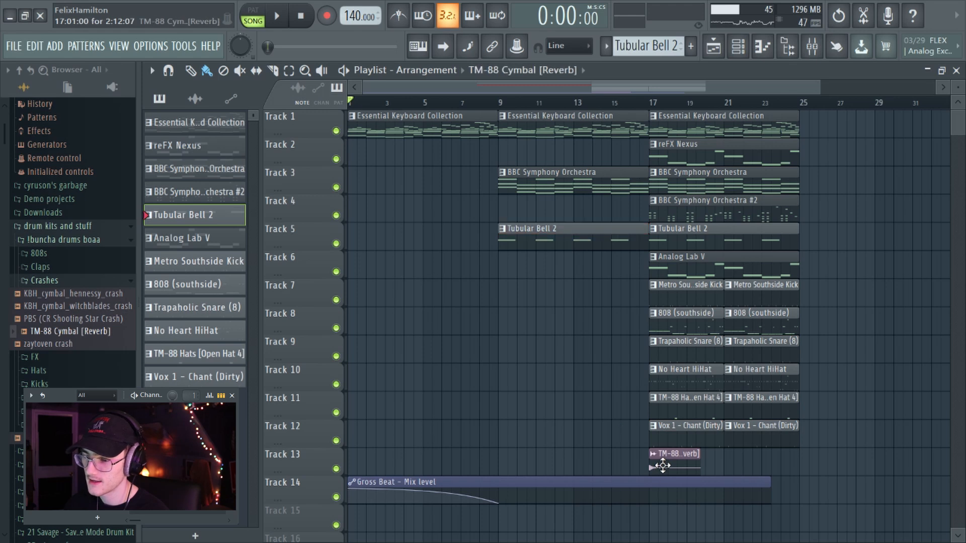
click(517, 462)
drag(517, 462, 506, 462)
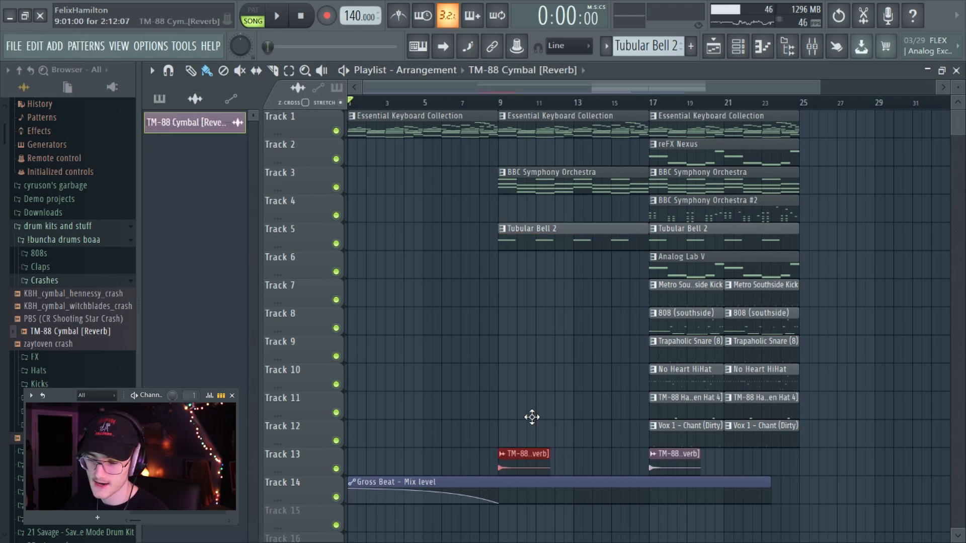
click(508, 103)
Duplicate all clips of the full section at bars 17 to 24 so that it repeats from bar 25
drag(821, 108, 664, 468)
key(ctrl+b)
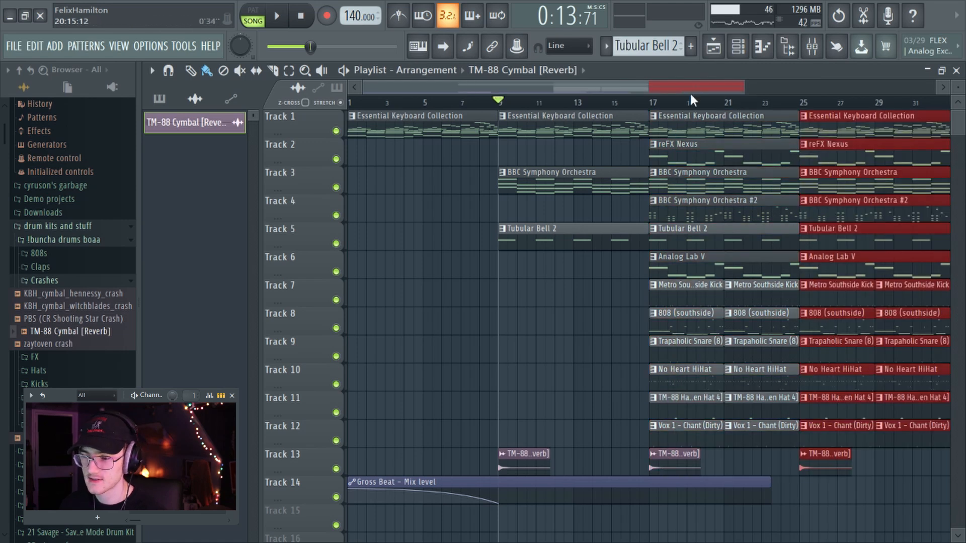
scroll(691, 100, up, 6)
click(737, 443)
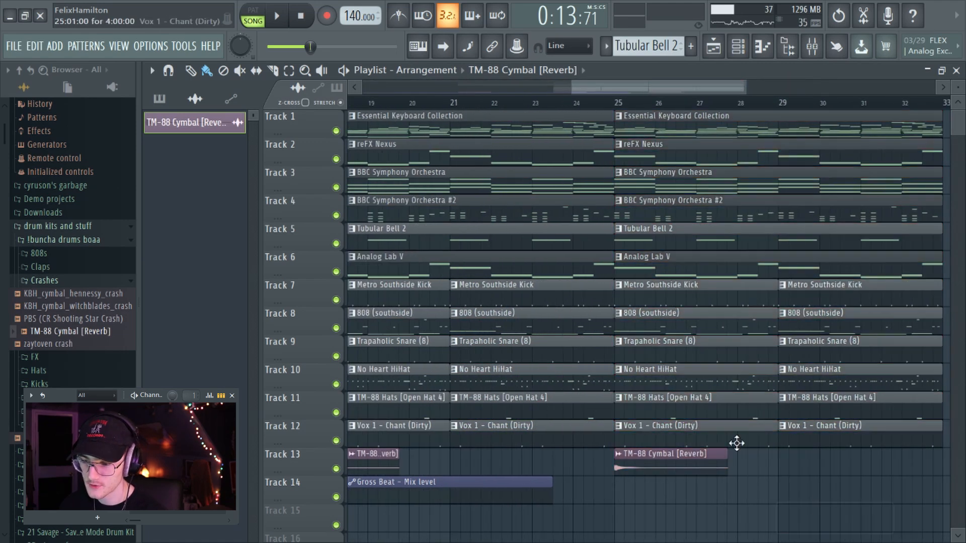
Delete the Vox 1 - Chant, TM-88 Open Hat, BBC Symphony Orchestra #2 and Tubular Bell 2 clips from bars 25 to 32
right_click(737, 443)
right_click(824, 442)
right_click(825, 405)
right_click(768, 411)
scroll(678, 212, down, 2)
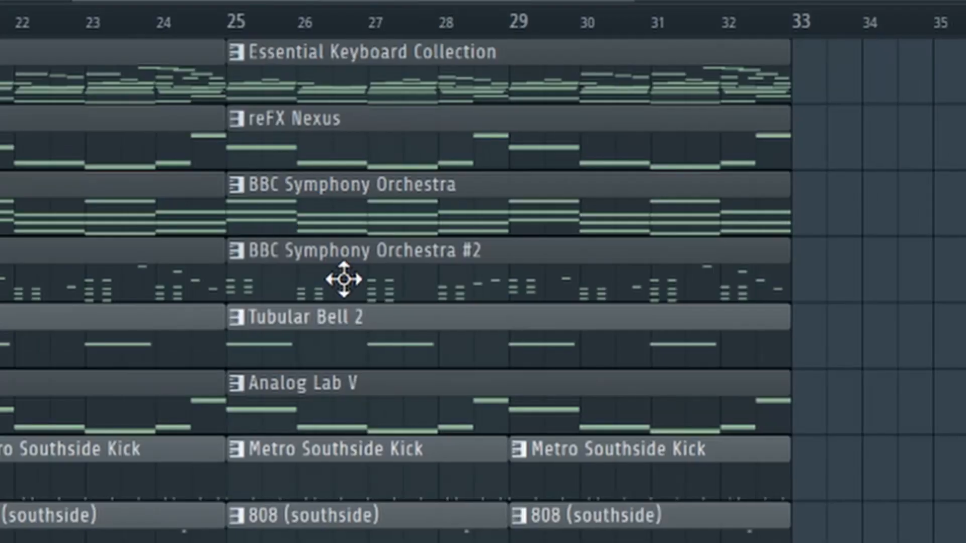
right_click(345, 294)
right_click(342, 327)
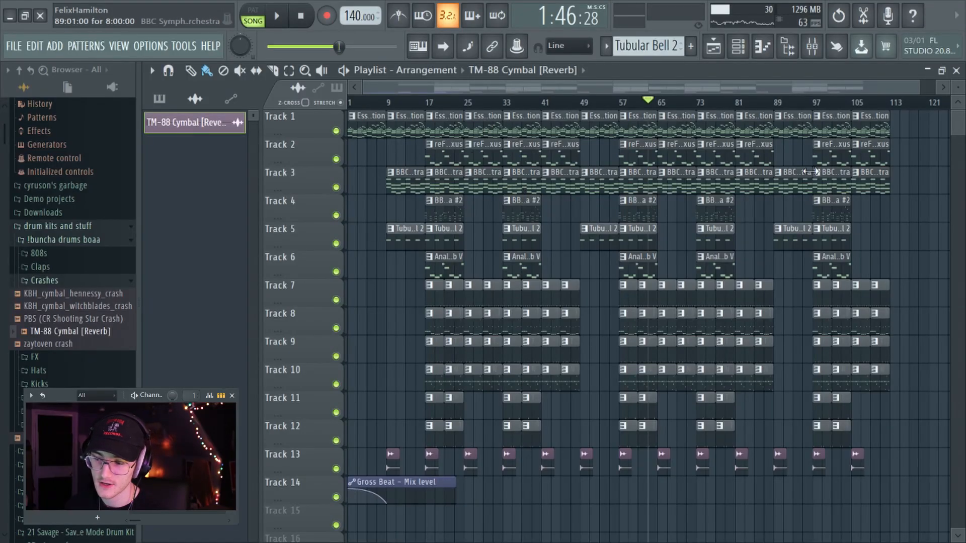
Create an automation clip for the master track's volume and return to the playlist
scroll(751, 106, down, 1)
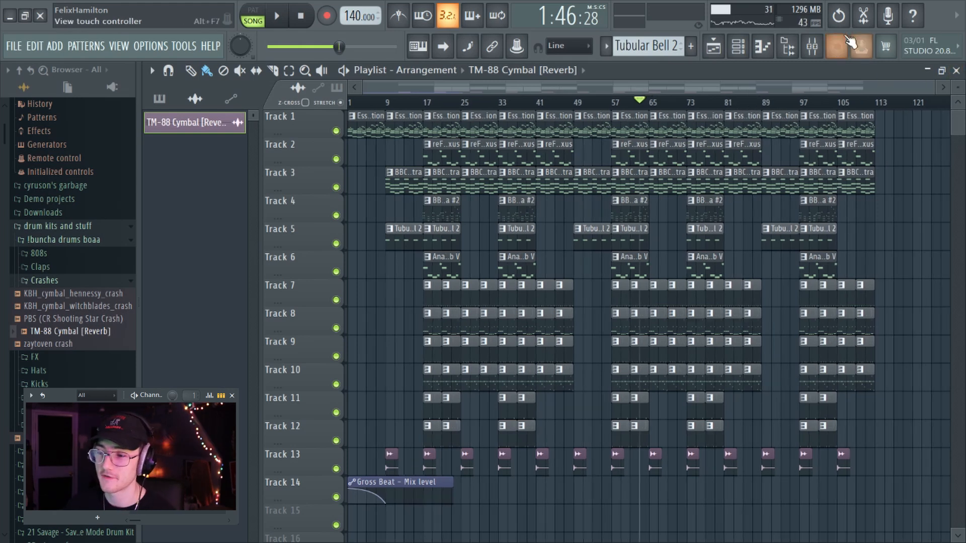
click(811, 45)
click(192, 215)
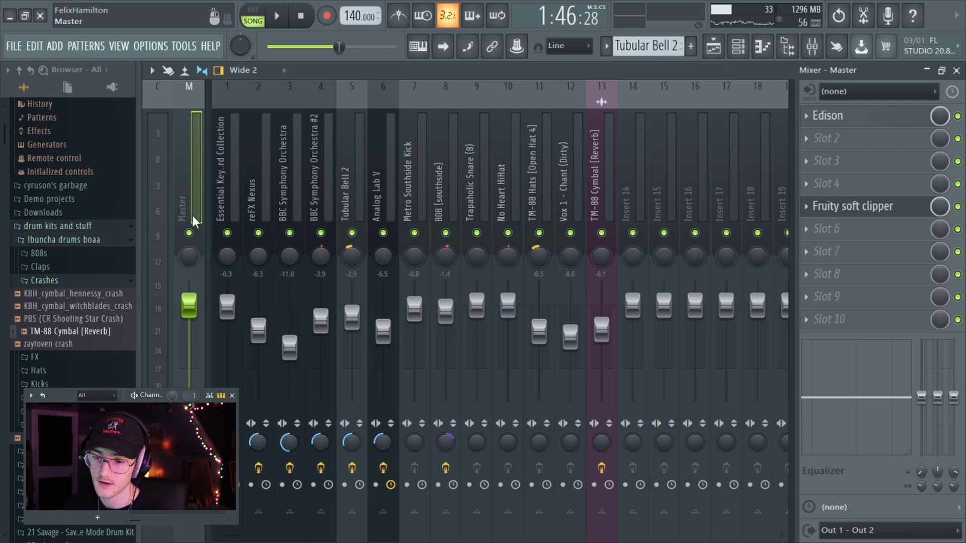
right_click(206, 311)
click(247, 401)
click(714, 47)
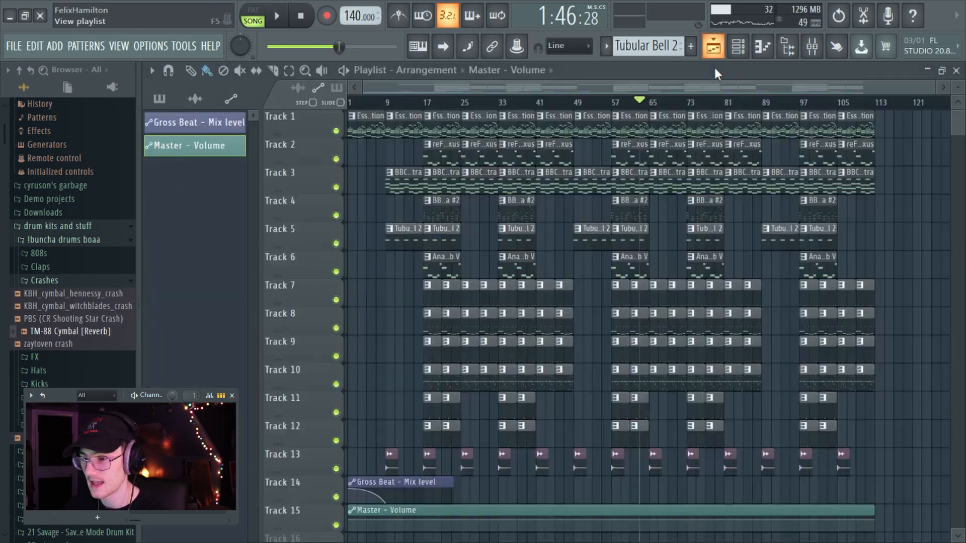
Add a point at bar 97 on the Master - Volume automation and lower the end point at bar 113 for a fade-out
right_click(875, 521)
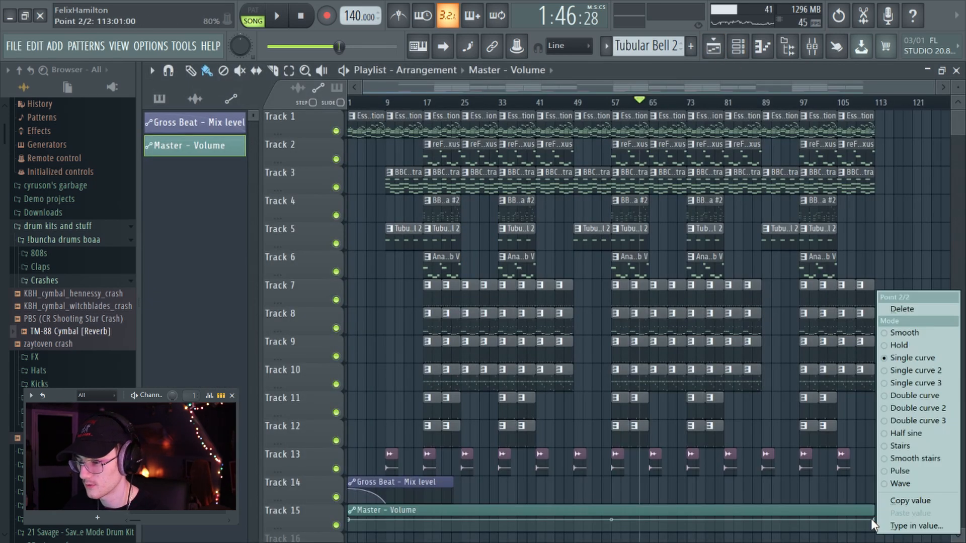
key(Escape)
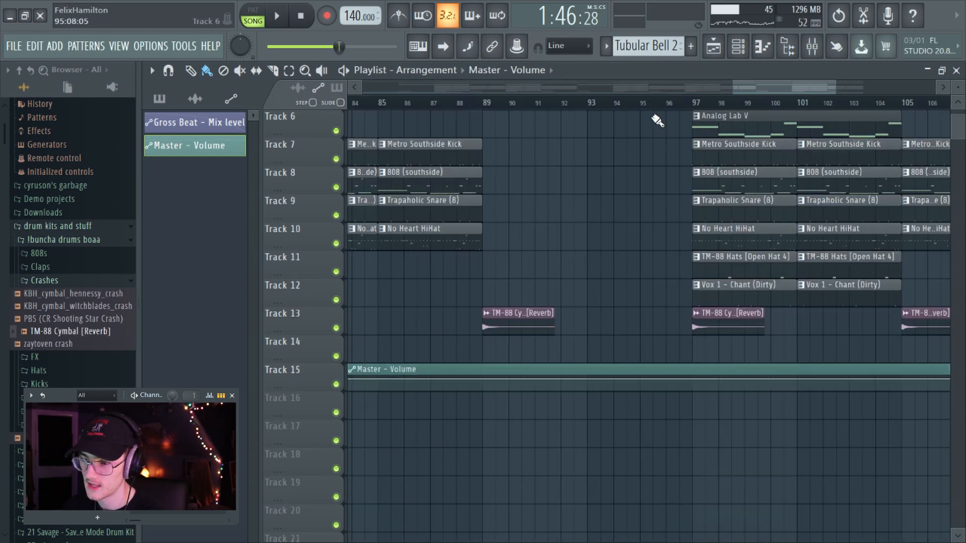
scroll(655, 119, down, 3)
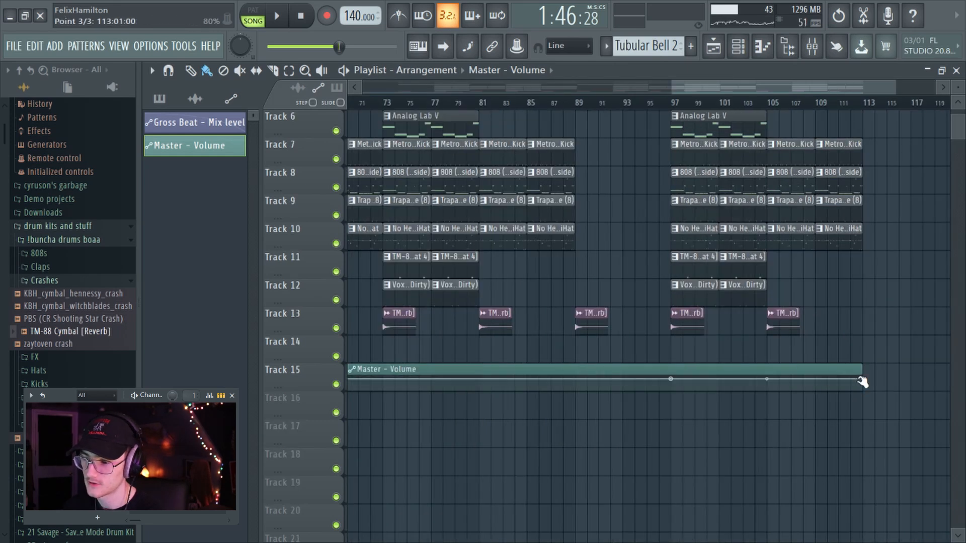
drag(863, 382, 864, 402)
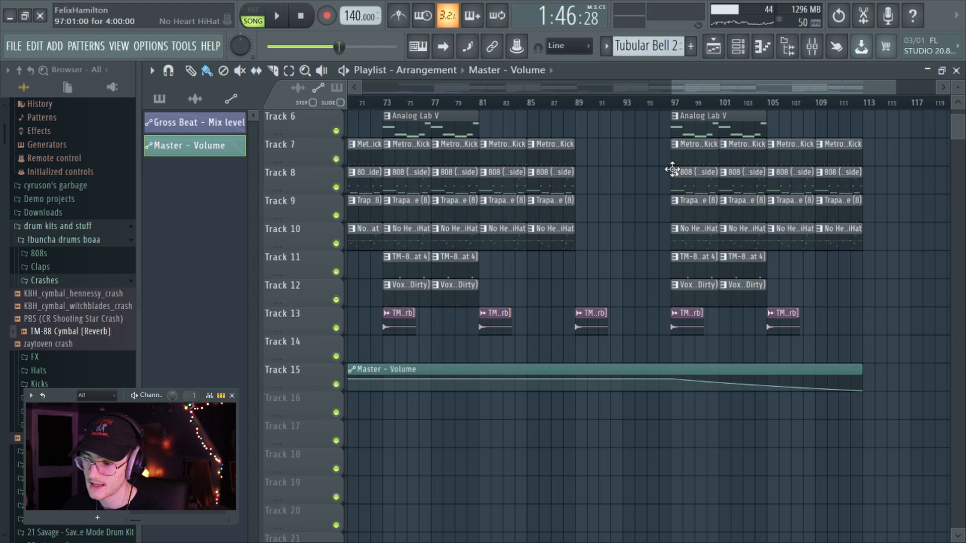
Play the song from bar 97 to check the master volume fade-out, and stop playback
click(672, 105)
scroll(684, 108, down, 3)
key(space)
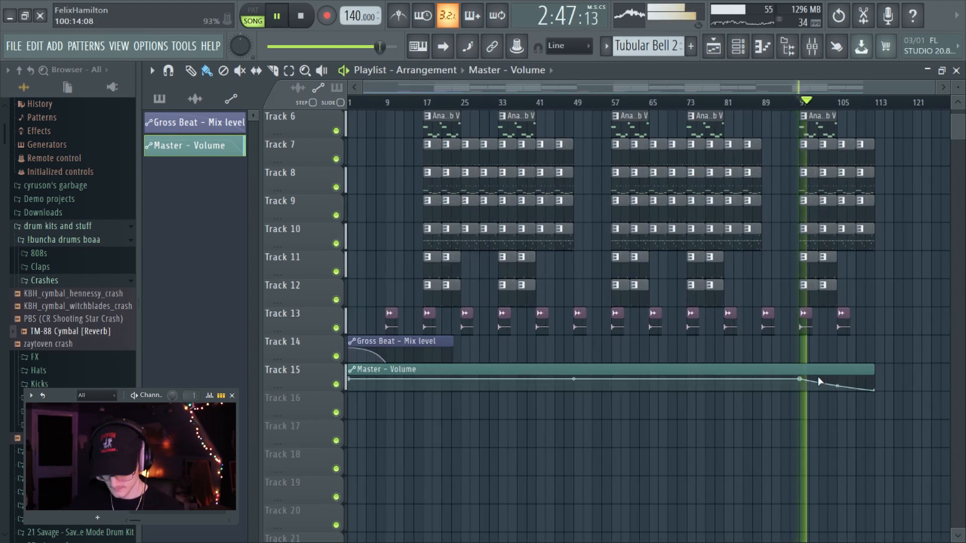
key(space)
Extend the Gross Beat - Mix level clip to about bar 36 and raise its last automation point at bar 25 to the maximum
scroll(556, 300, up, 4)
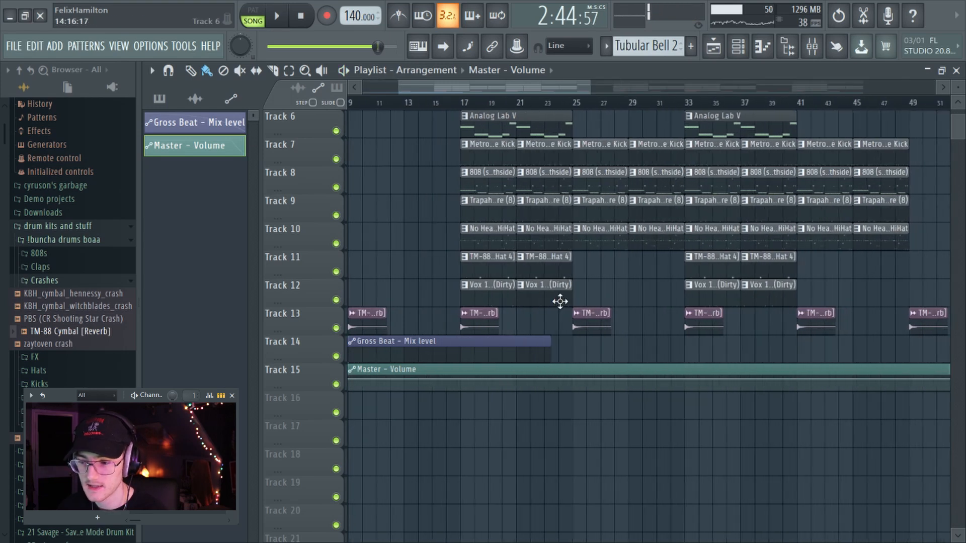
drag(551, 336, 733, 336)
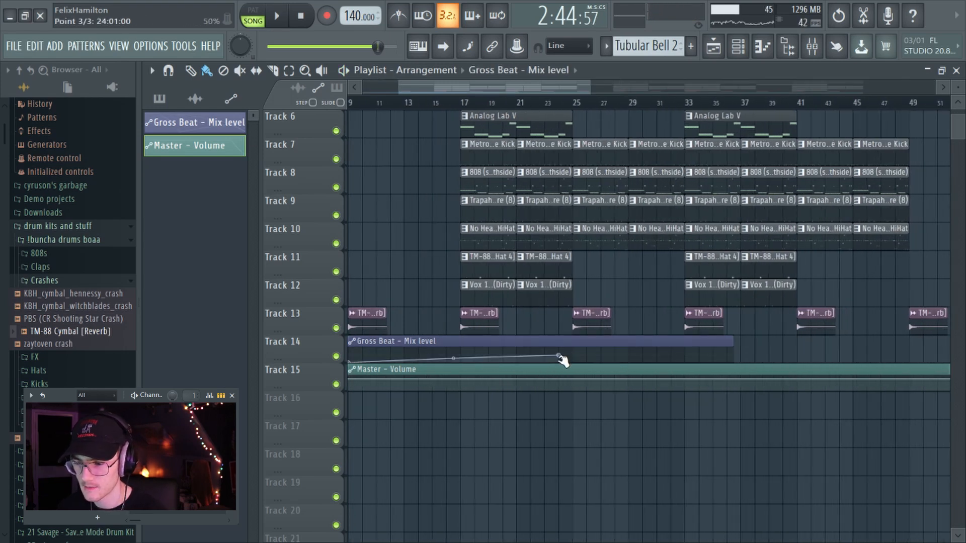
drag(560, 355, 576, 328)
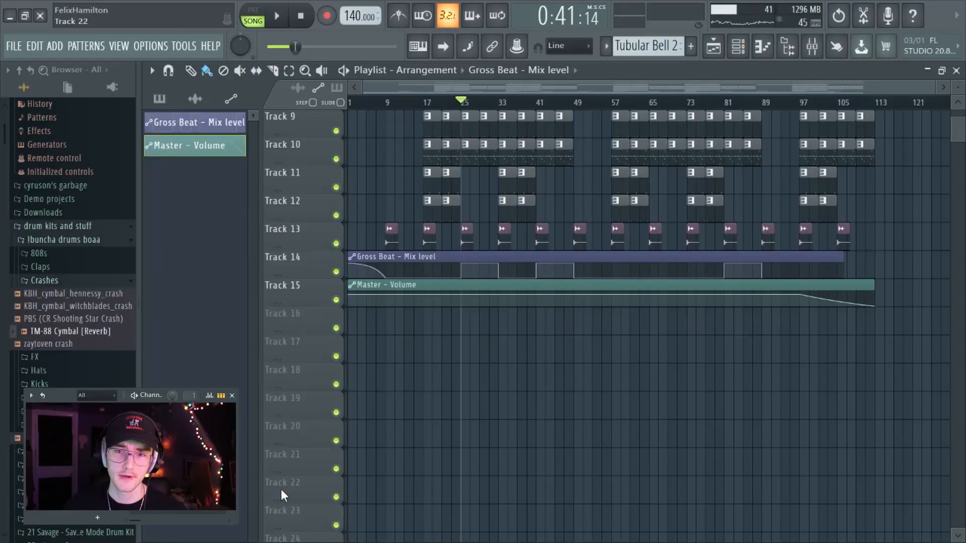
Collapse the drum kits and stuff folder in the browser and open the Downloaded Sound Effects folder within Downloads
scroll(590, 405, up, 5)
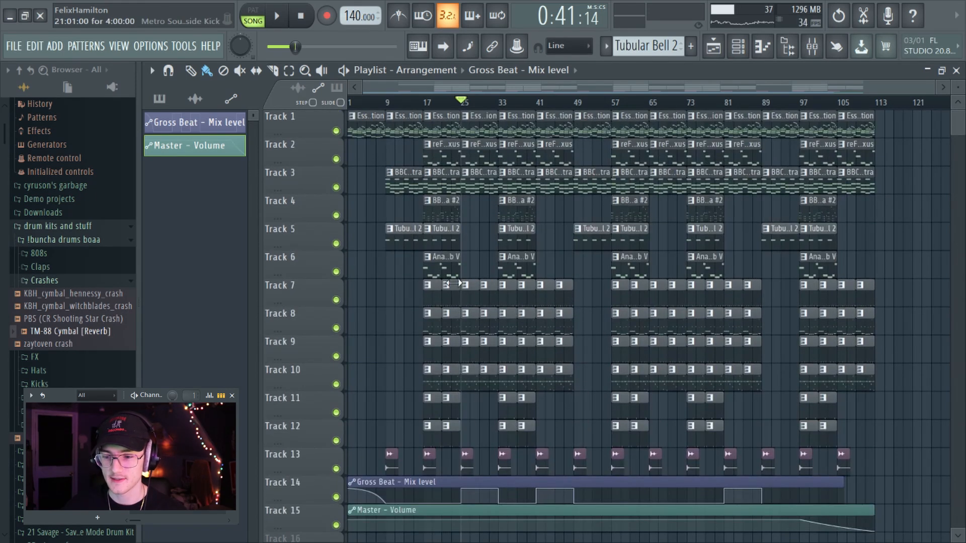
click(45, 281)
click(52, 226)
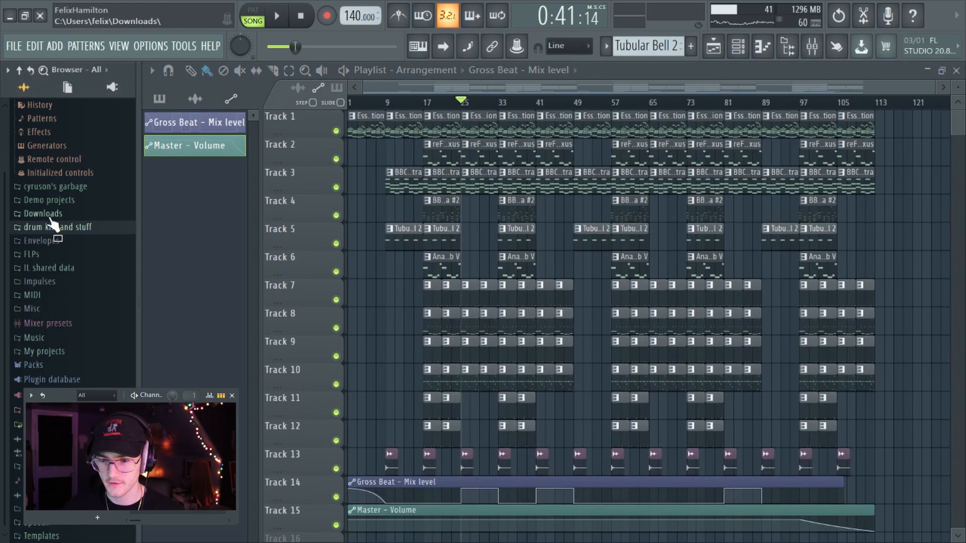
click(44, 213)
click(36, 309)
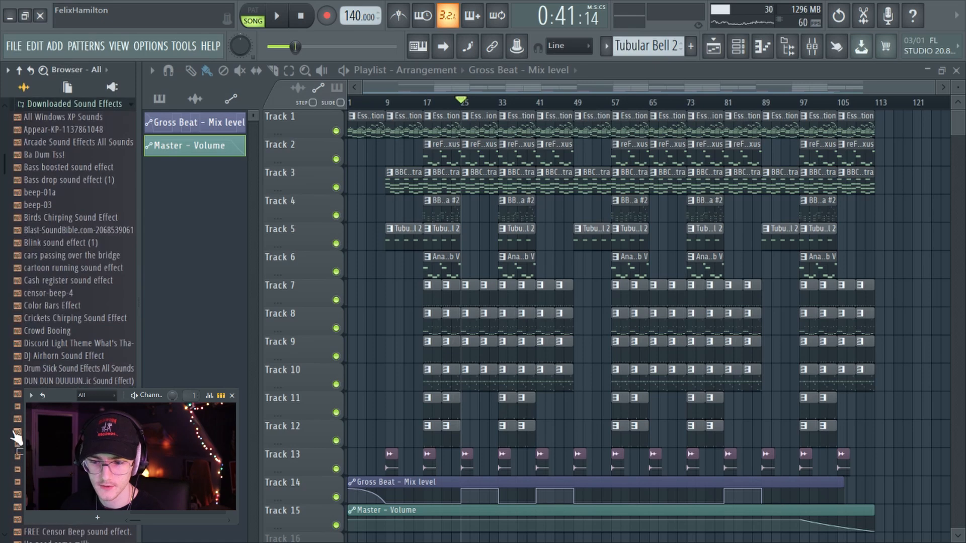